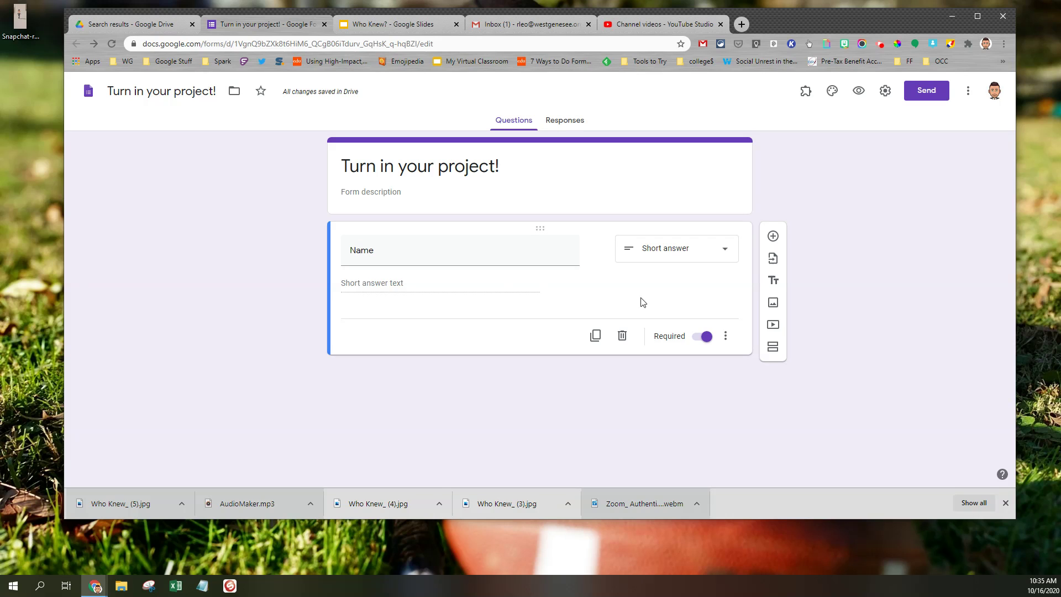
Add a new question below the Name question and set its type to File upload
left_click(773, 236)
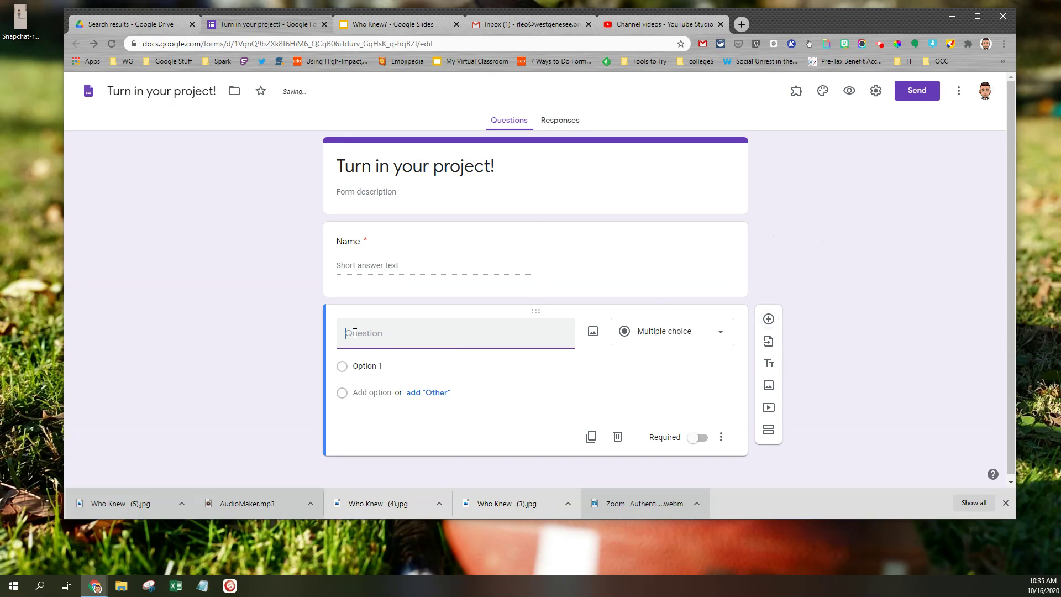
left_click(720, 338)
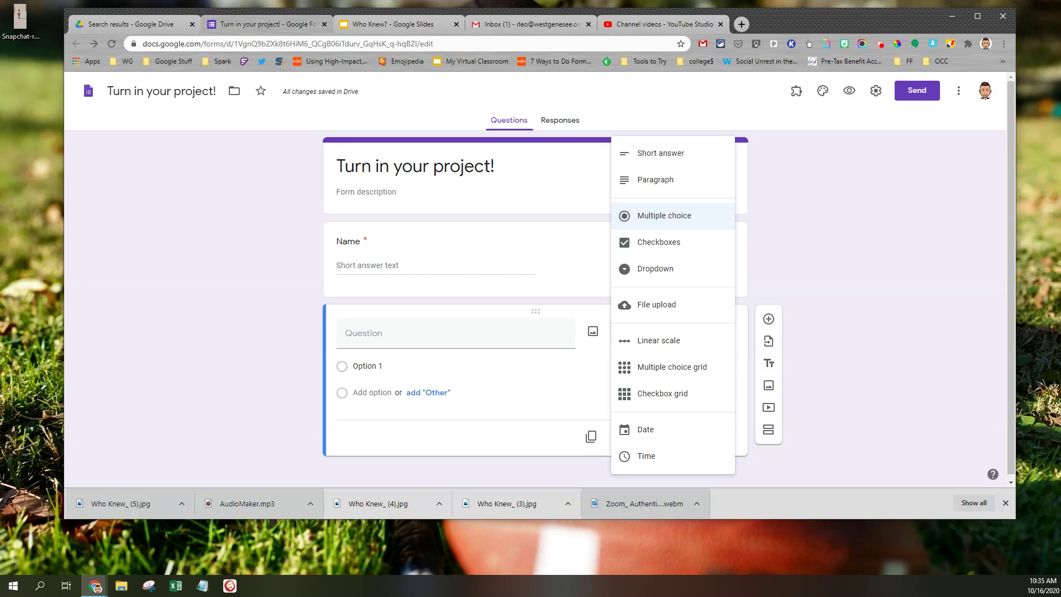
left_click(658, 305)
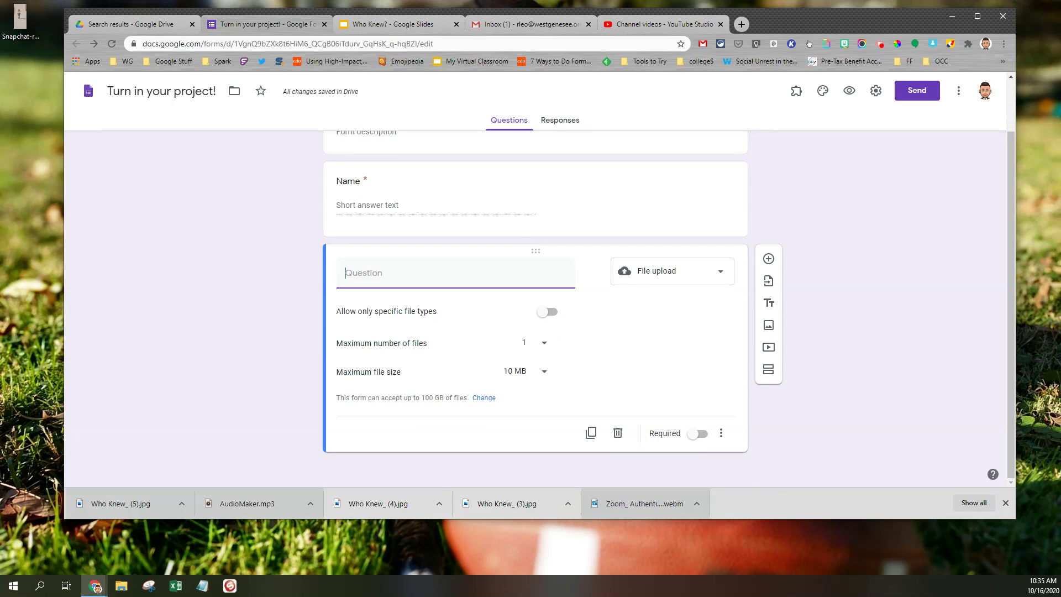
Check the form's general settings without saving changes, and title the file upload question "Upload your work"
left_click(877, 92)
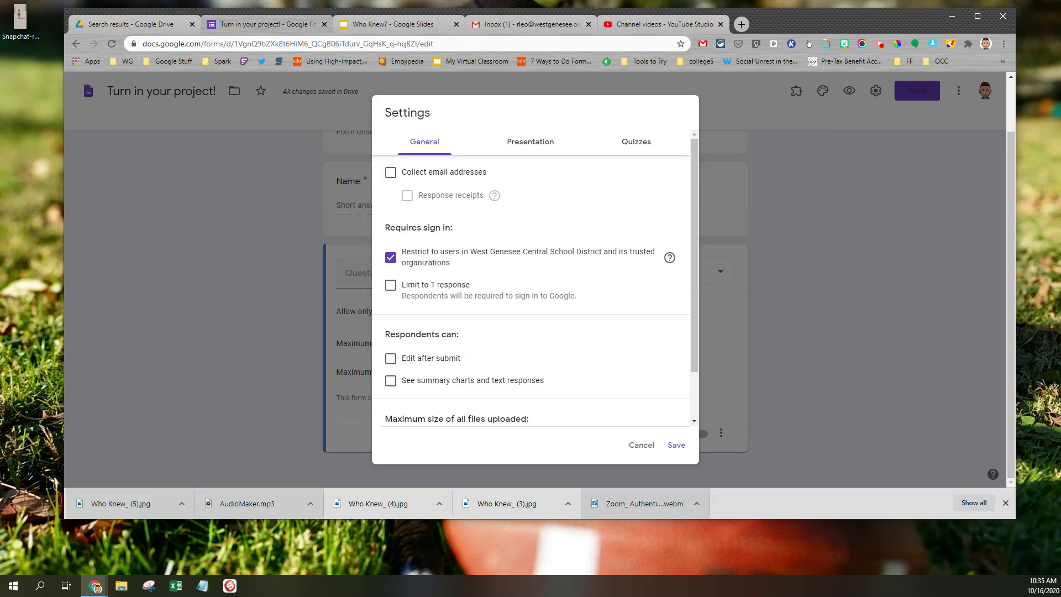
left_click(645, 449)
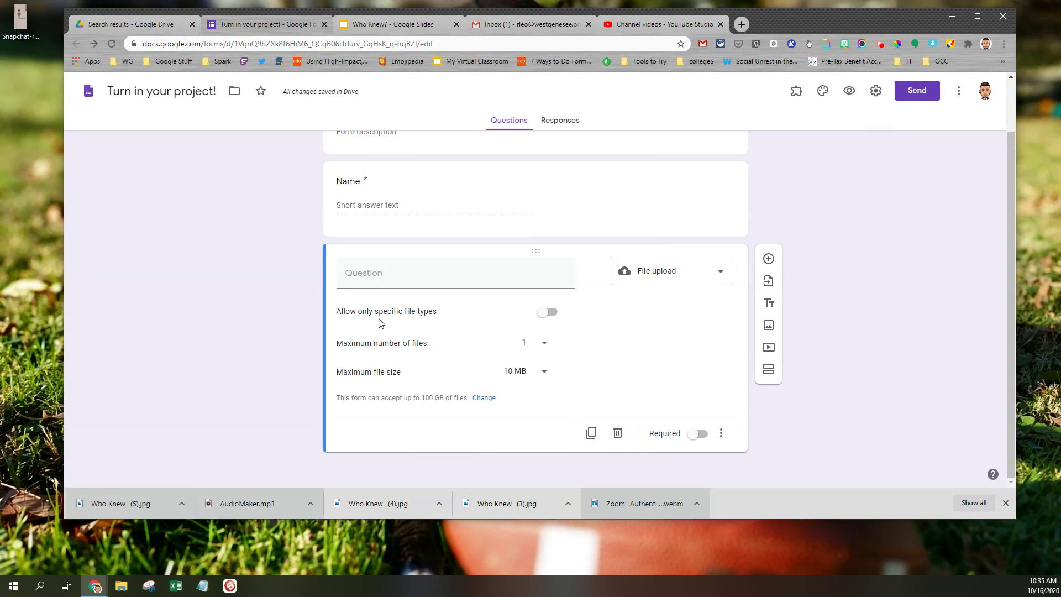
left_click(366, 274)
type("Up")
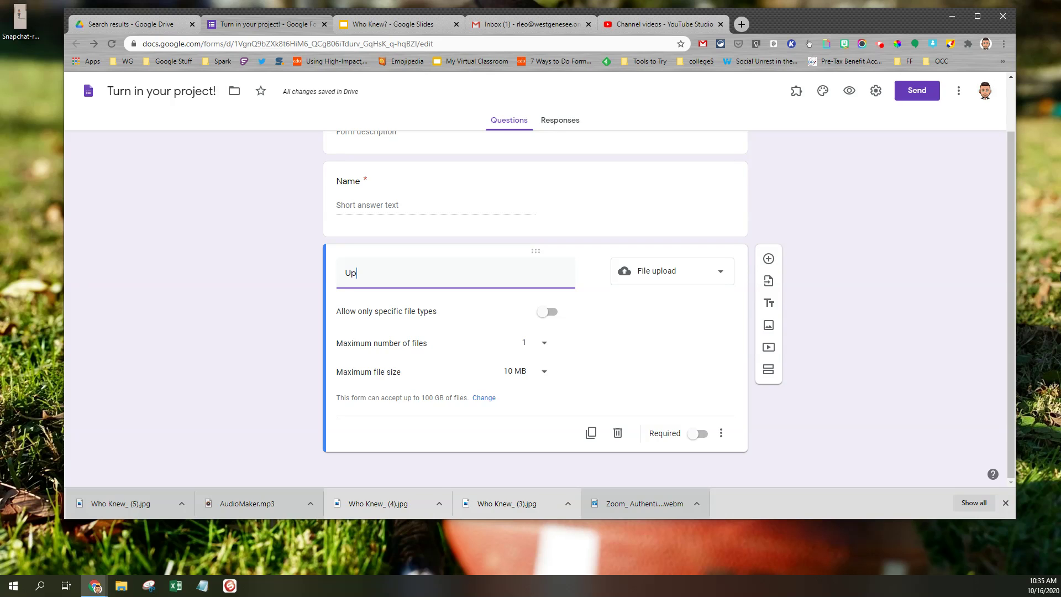
type("load your work")
Restrict the upload question to specific file types, allowing only Document and Video
left_click(548, 312)
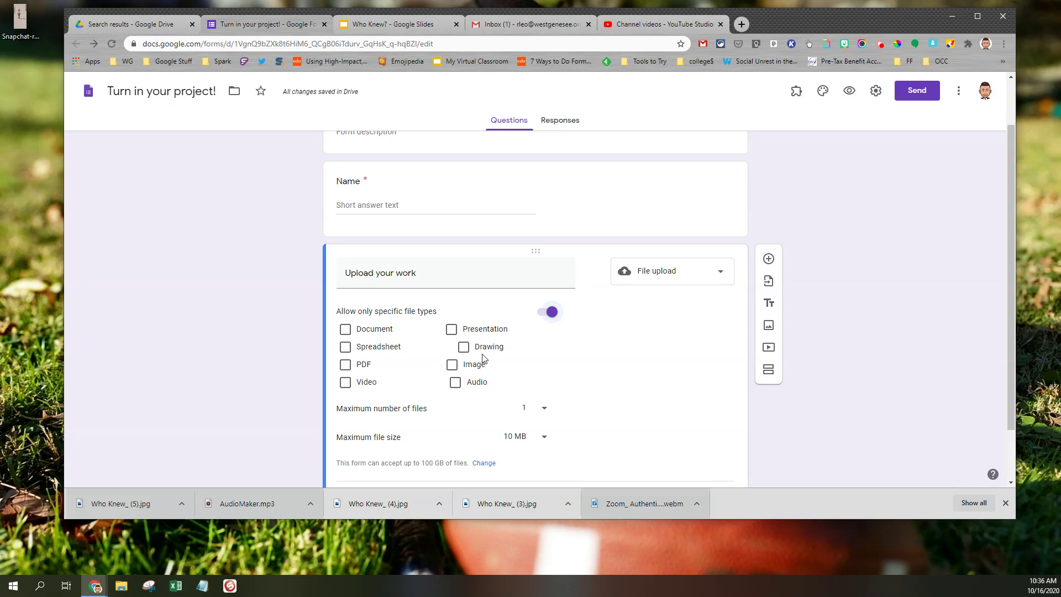
left_click(345, 330)
left_click(345, 385)
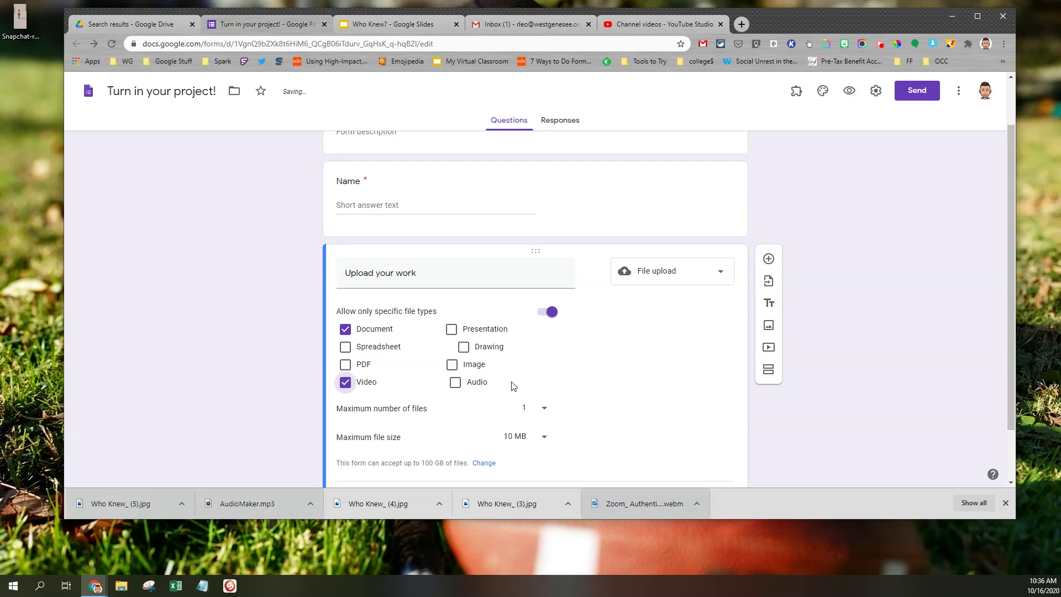
Set the upload question's maximum number of files to 10 and maximum file size to 10 GB
scroll(630, 387, "down", 2)
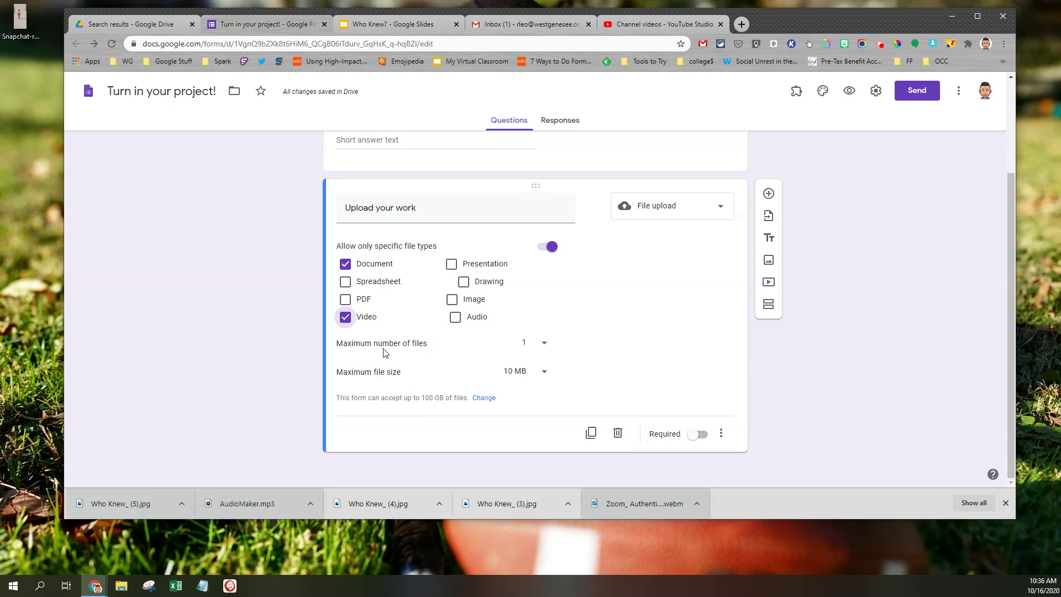
left_click(542, 343)
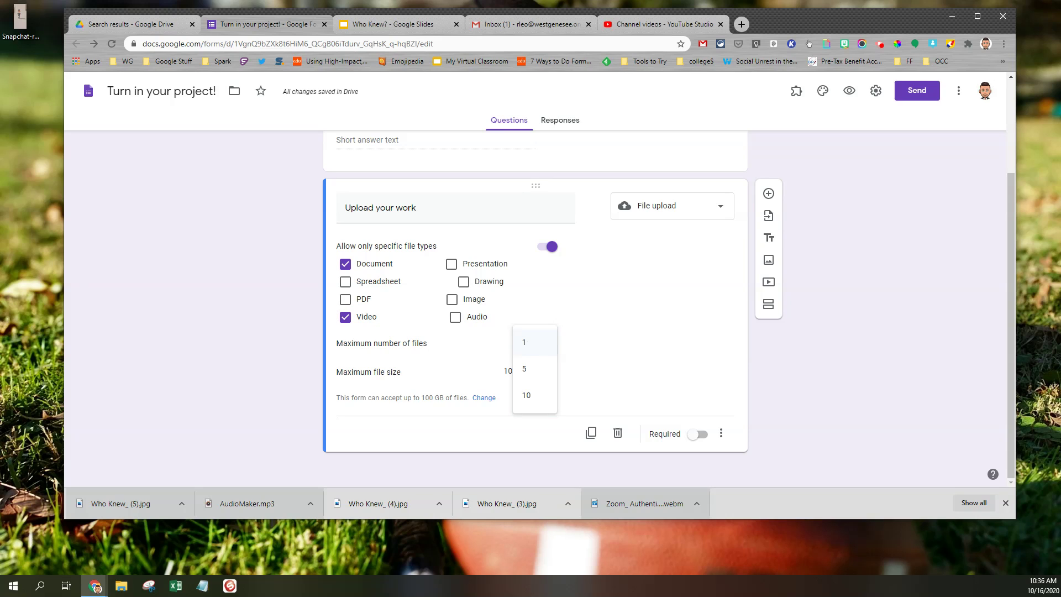
left_click(534, 396)
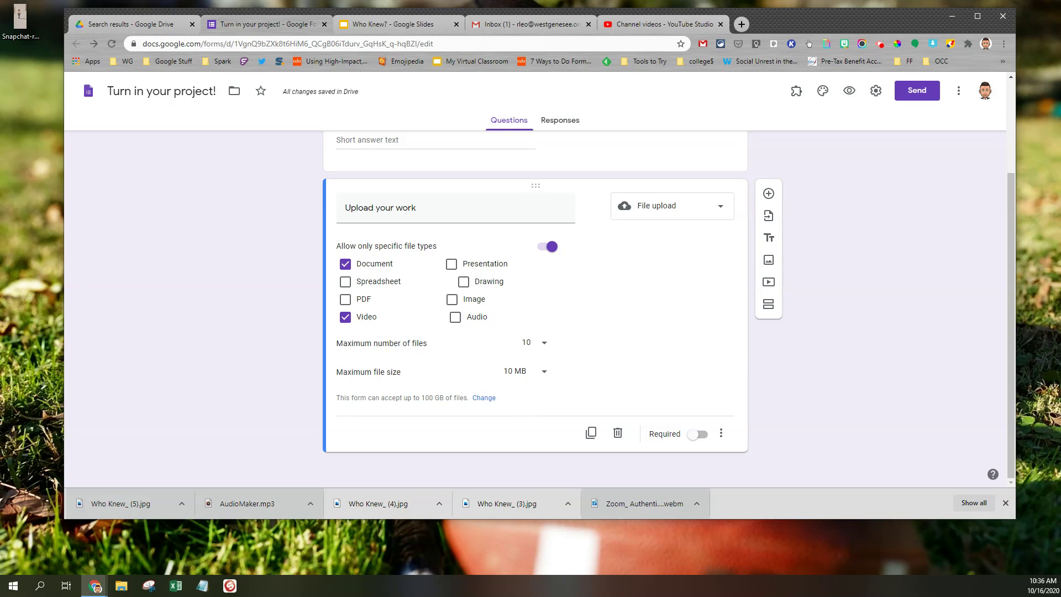
left_click(544, 371)
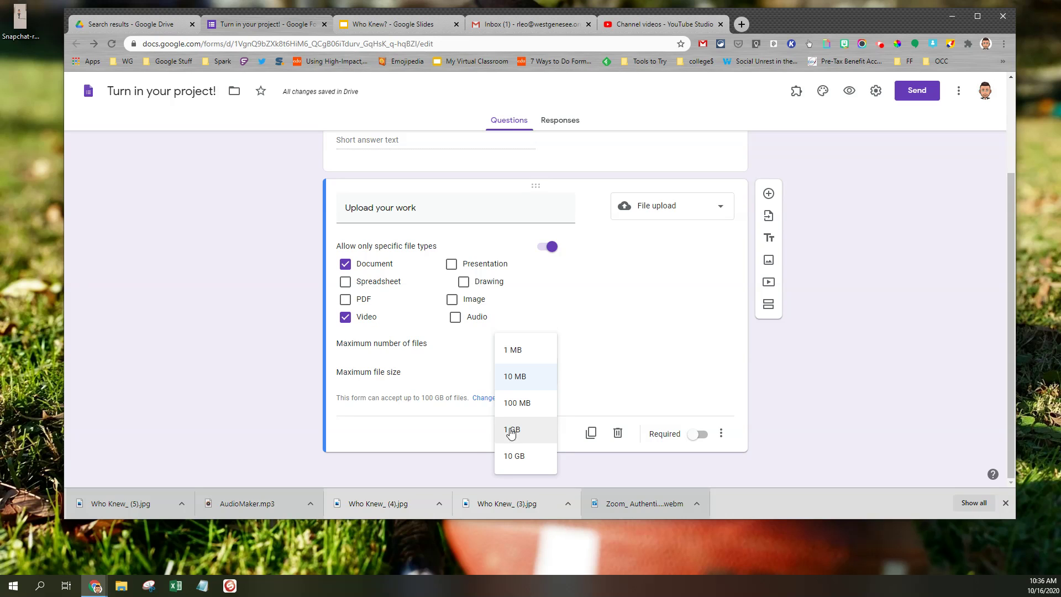
left_click(513, 458)
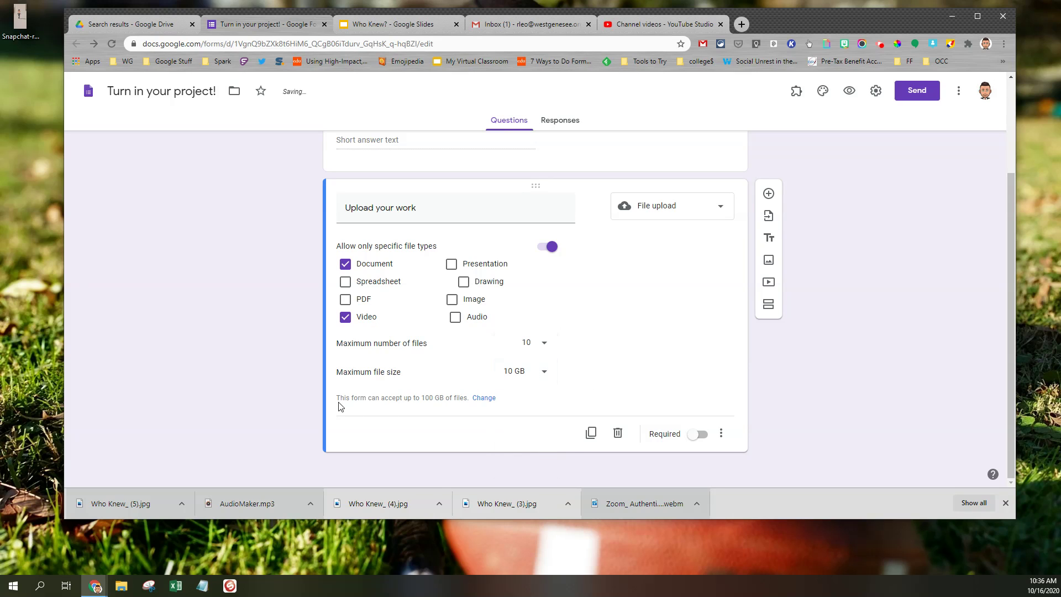
Save the form settings with a 100 GB maximum for all uploaded files, and leave the upload question optional
left_click(484, 398)
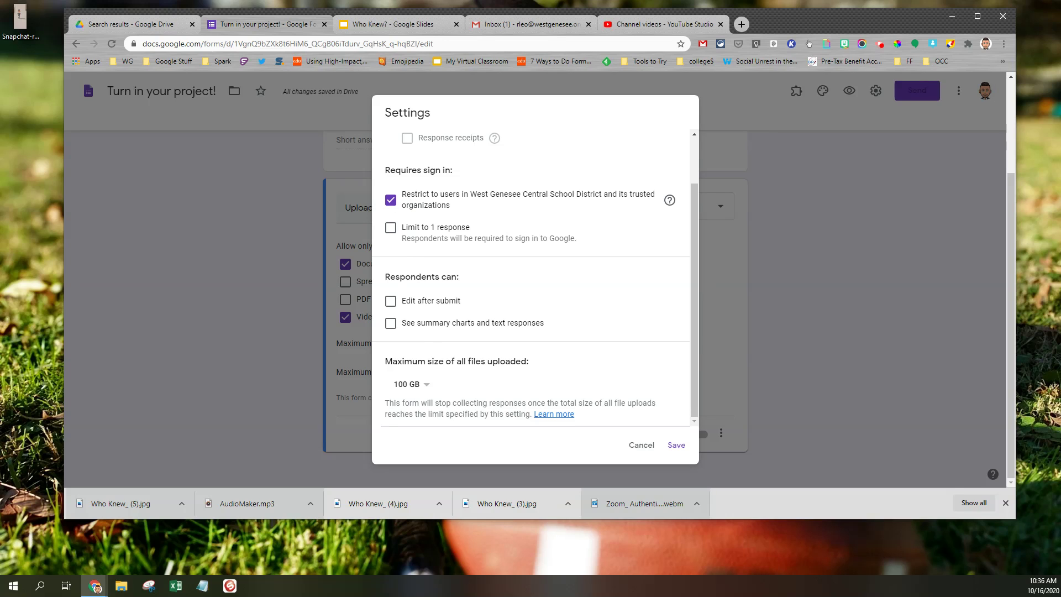
left_click(429, 382)
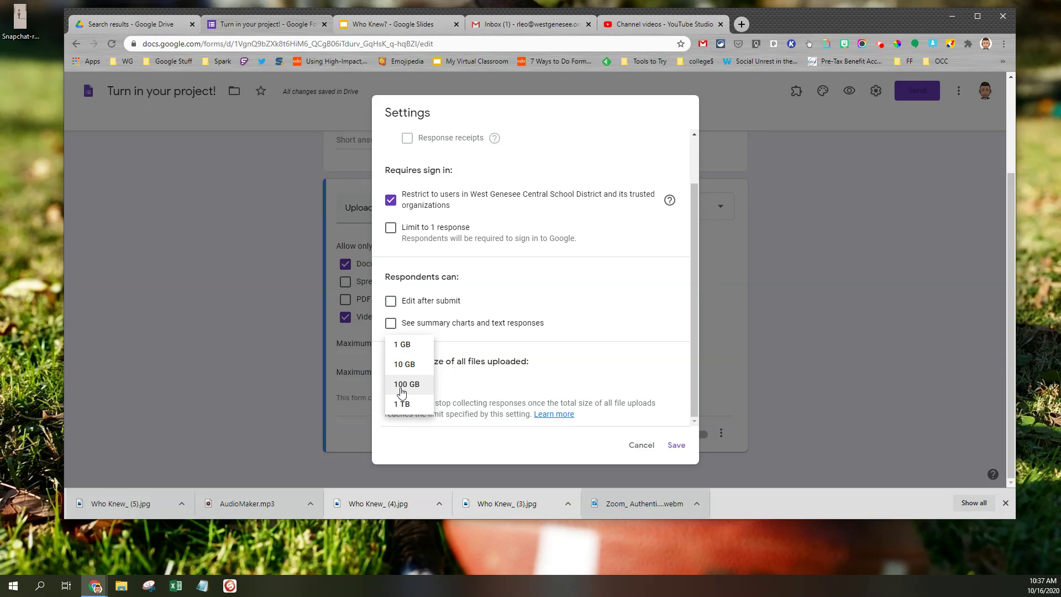
left_click(403, 385)
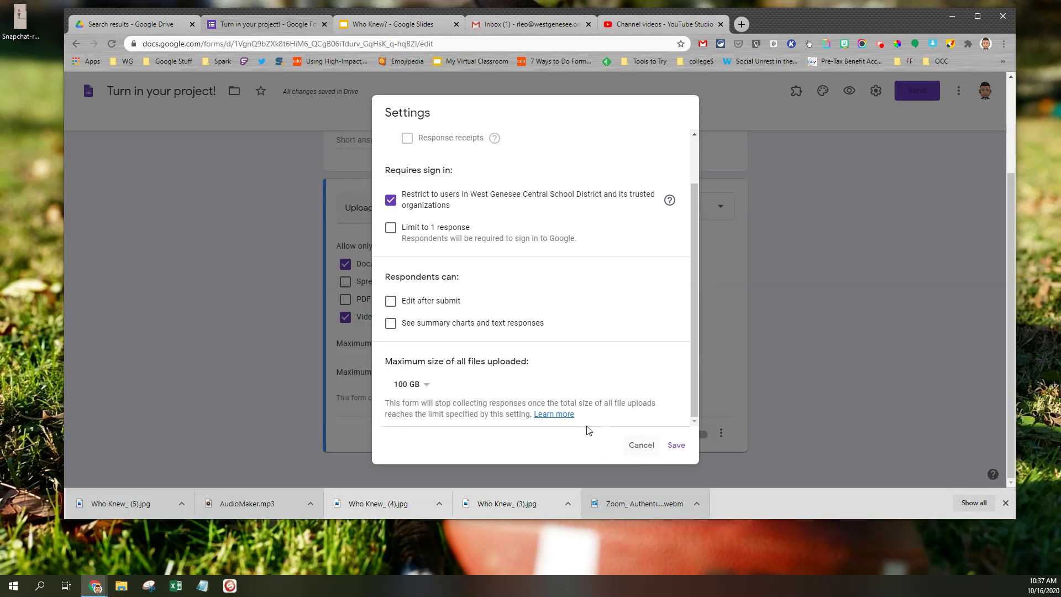
left_click(675, 447)
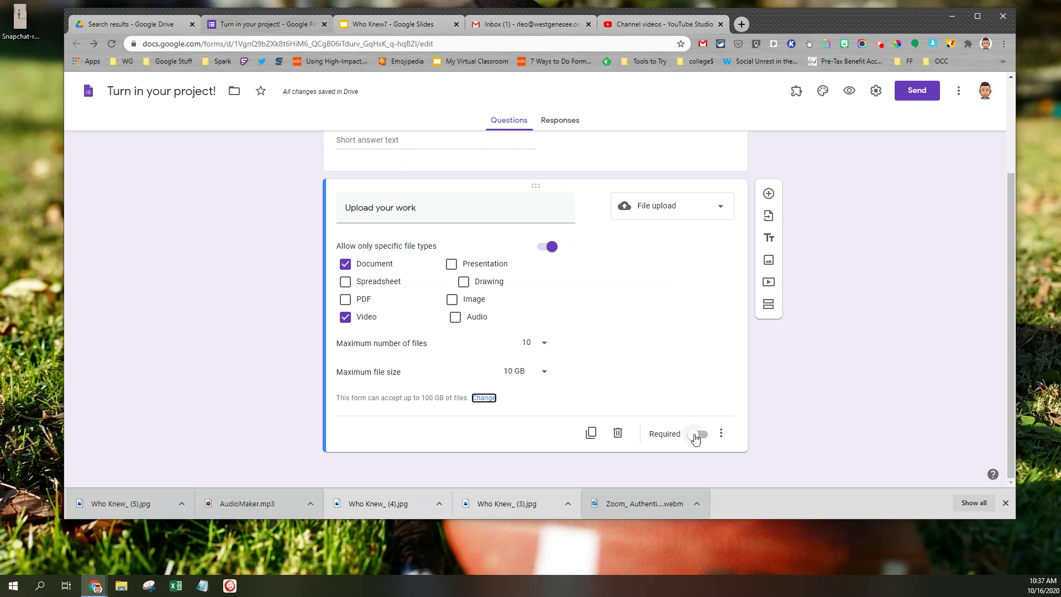
left_click(696, 436)
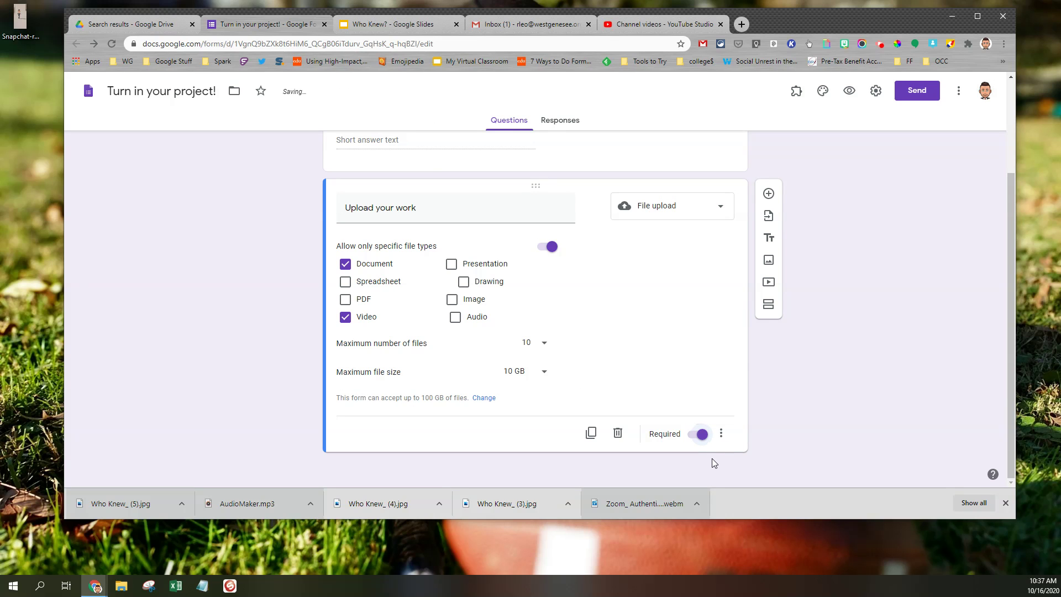
left_click(692, 436)
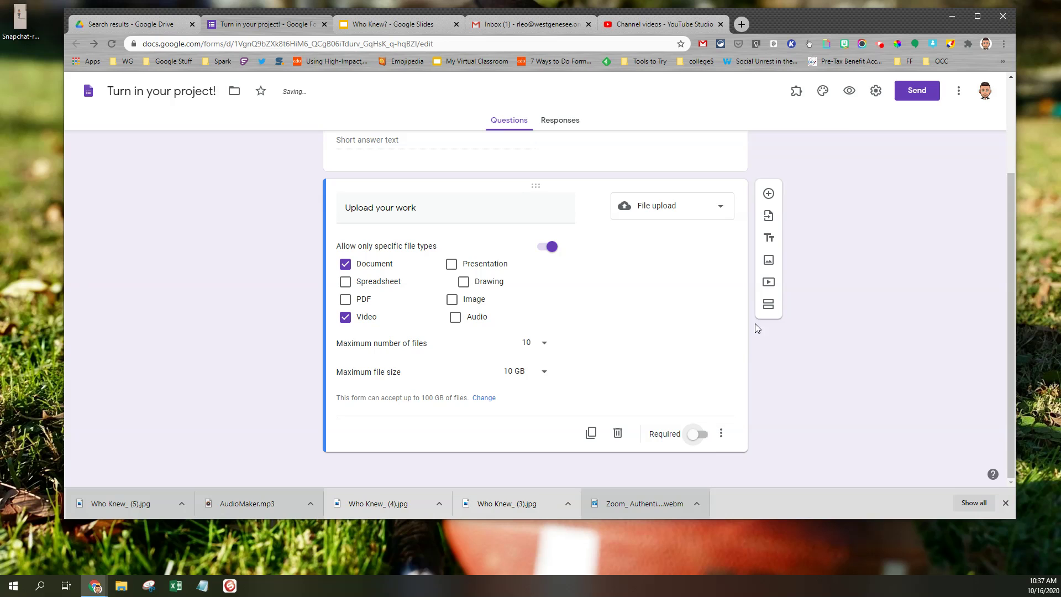
Preview the form and try to upload Who Knew_ (5).jpg and AudioMaker.mp3 to the "Upload your work" question
left_click(850, 92)
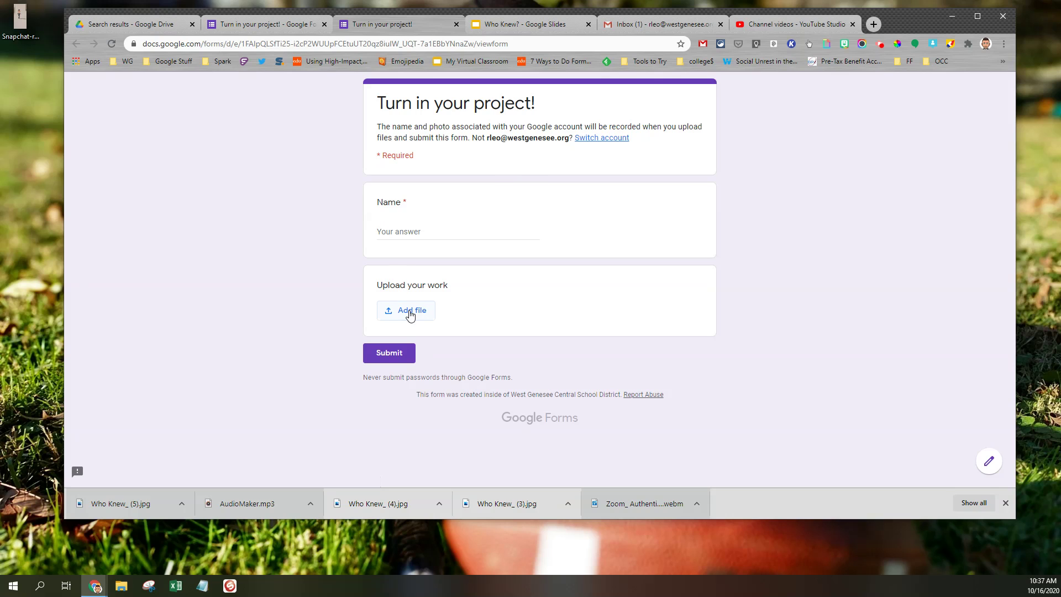
left_click(407, 310)
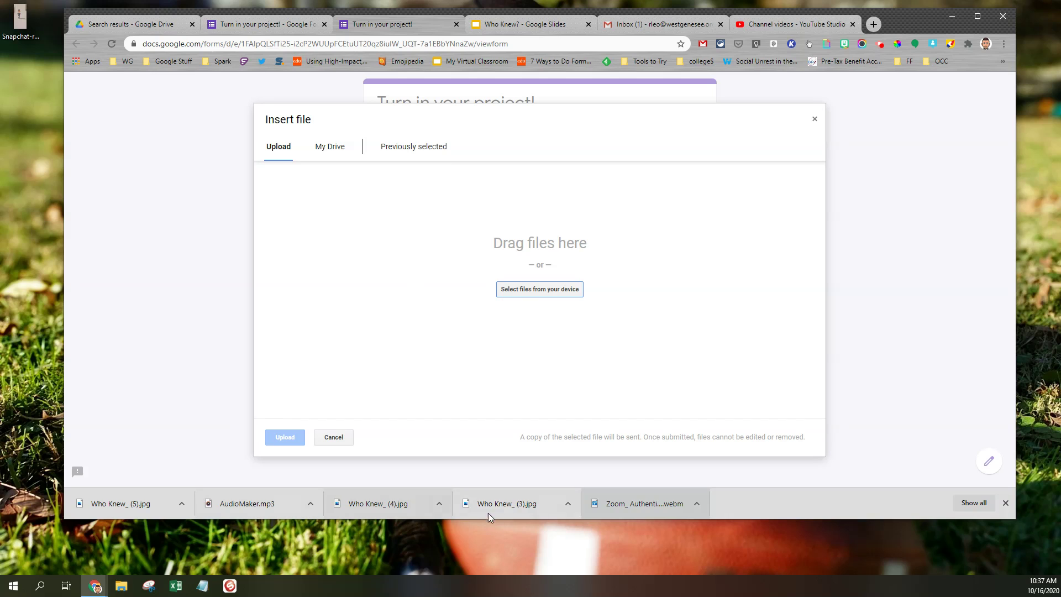
left_click_drag(133, 508, 443, 280)
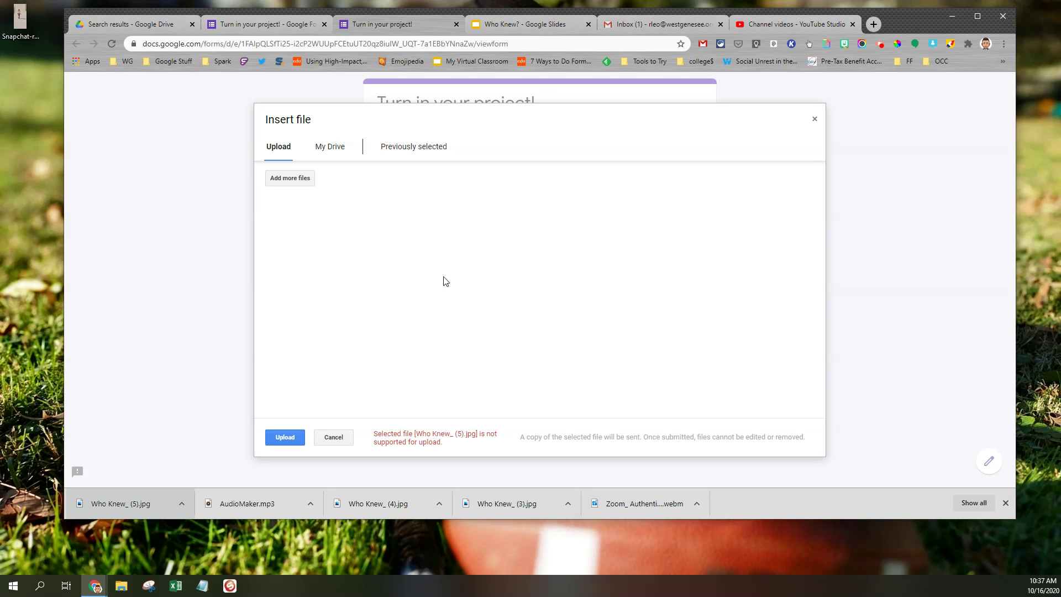
left_click_drag(253, 505, 490, 296)
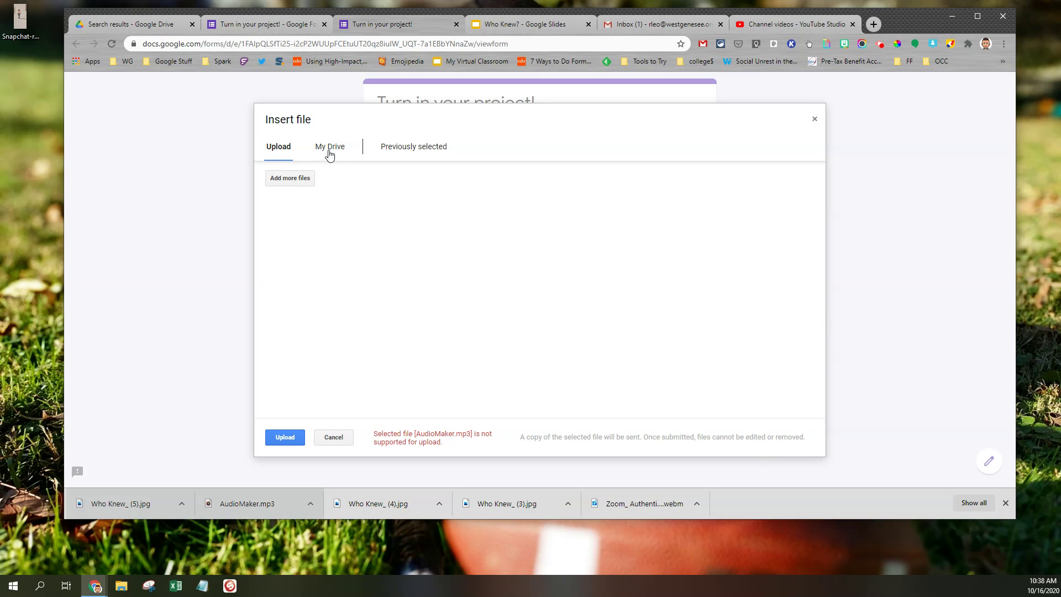
Search My Drive for "doc" and attach the Flipped Classroom HyperDoc to the upload question
left_click(330, 151)
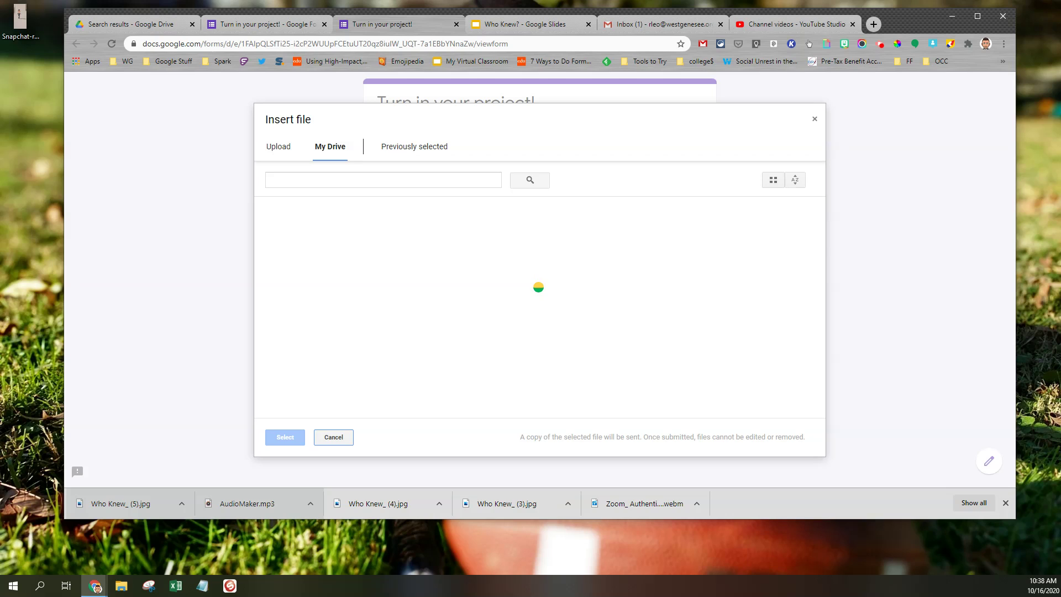
left_click(334, 183)
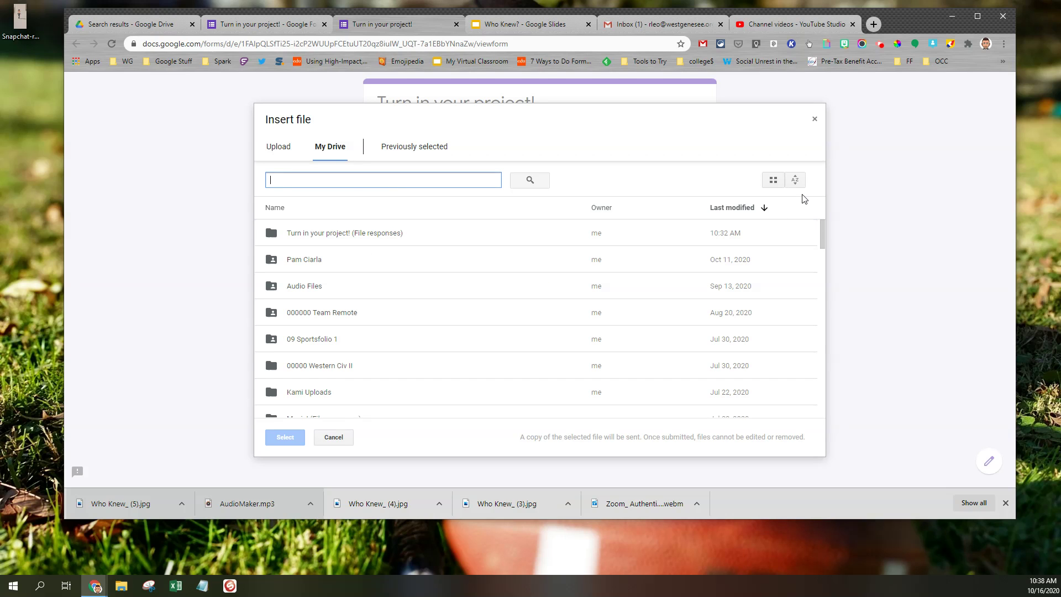
type("doc")
key("Return")
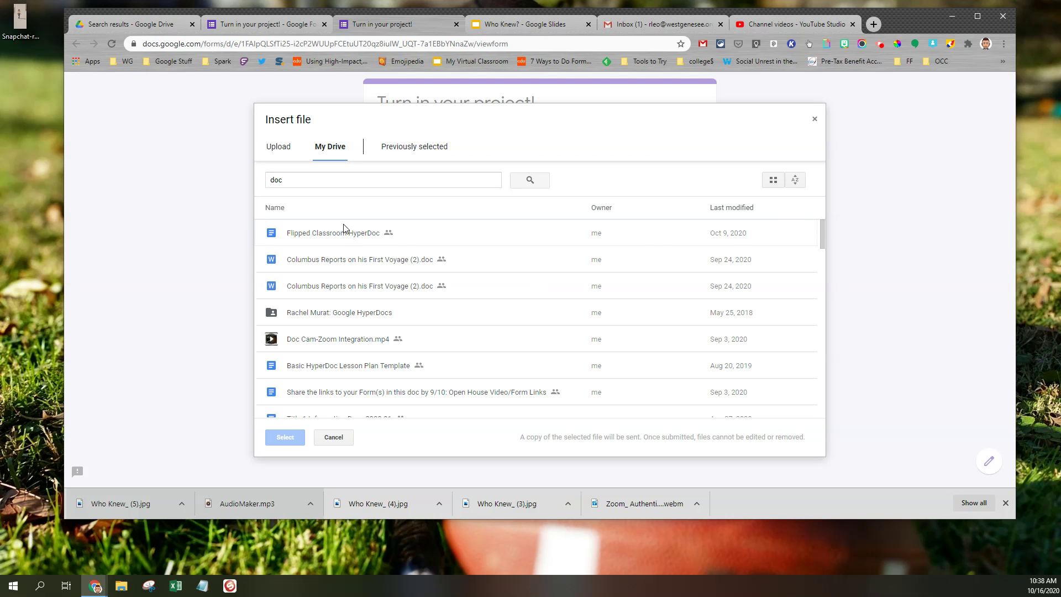
left_click(344, 229)
left_click(286, 438)
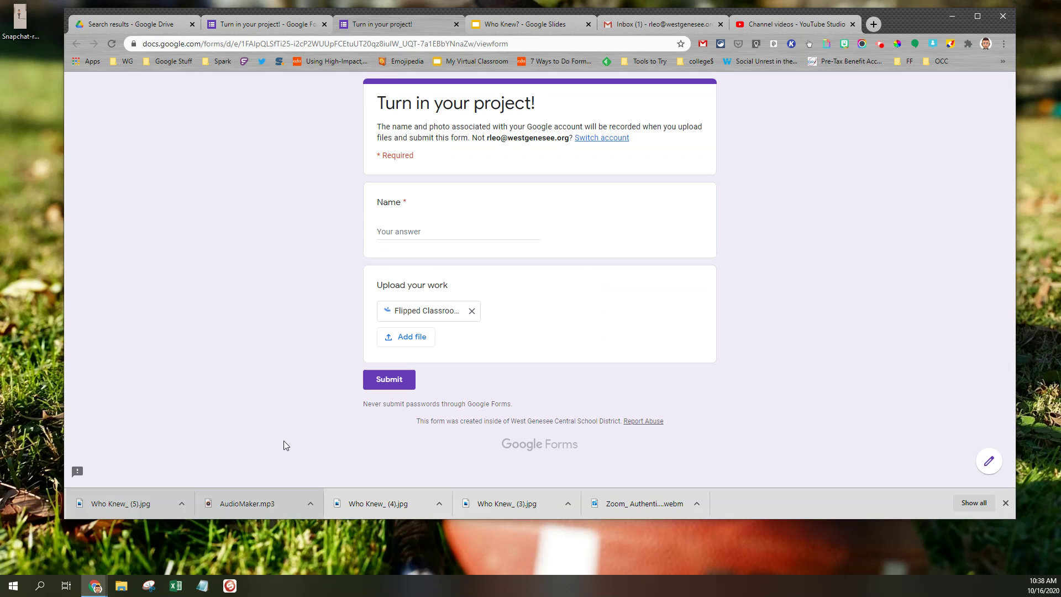
Fill in the required Name answer with the respondent's first name and submit the form
left_click(401, 384)
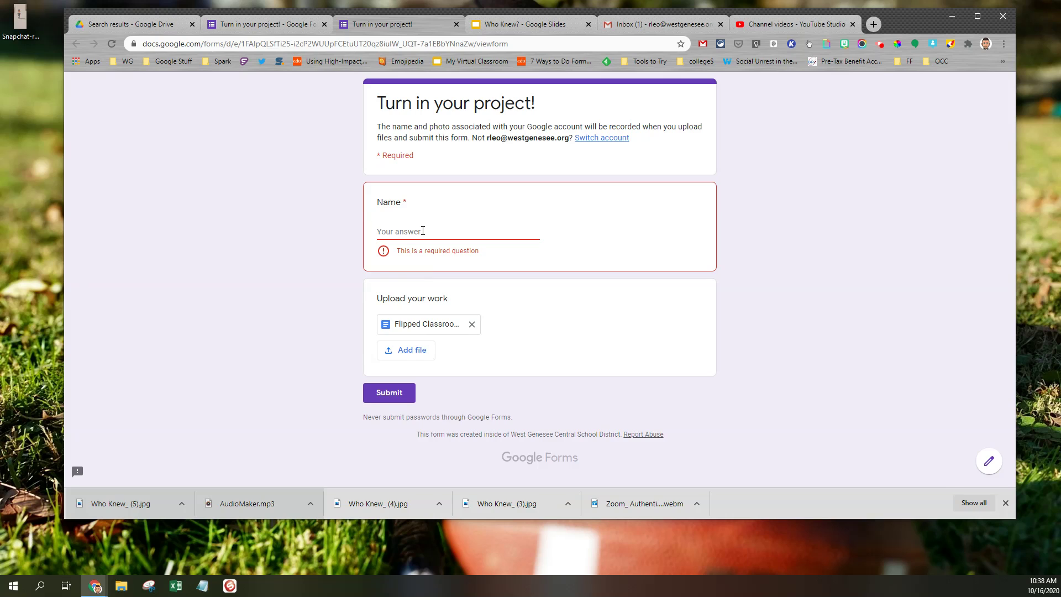
left_click(423, 231)
type("ro")
left_click(374, 379)
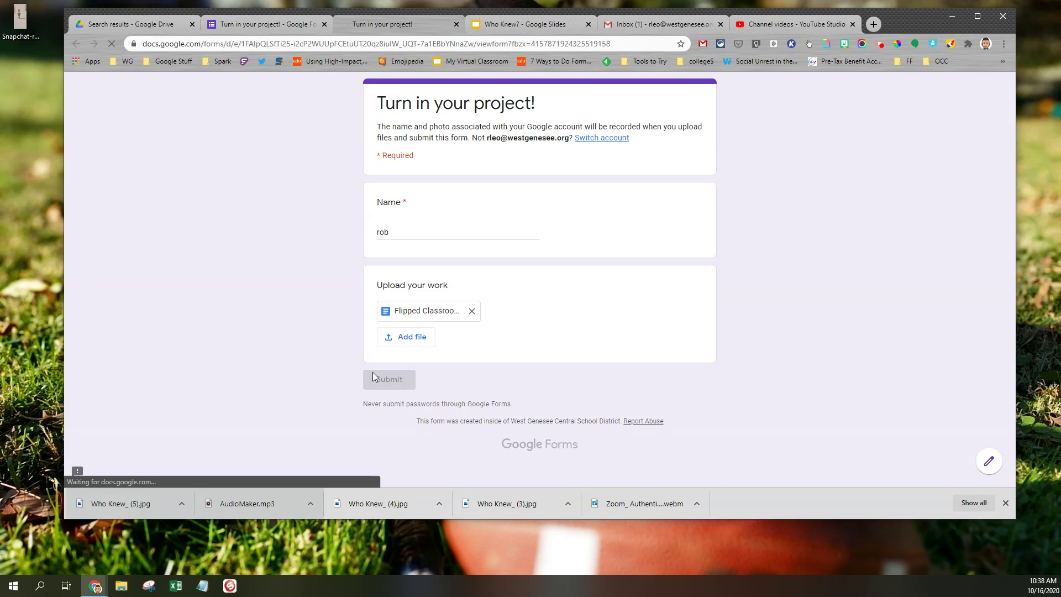
Close the form preview, view the response summary, and open the Drive folder of files uploaded to the question
left_click(456, 24)
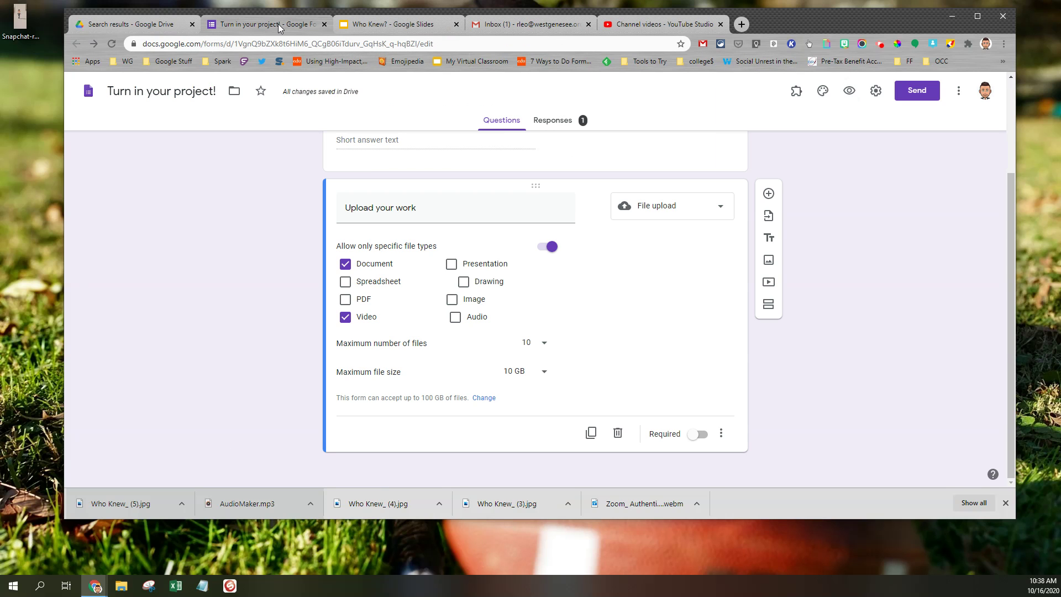
left_click(551, 123)
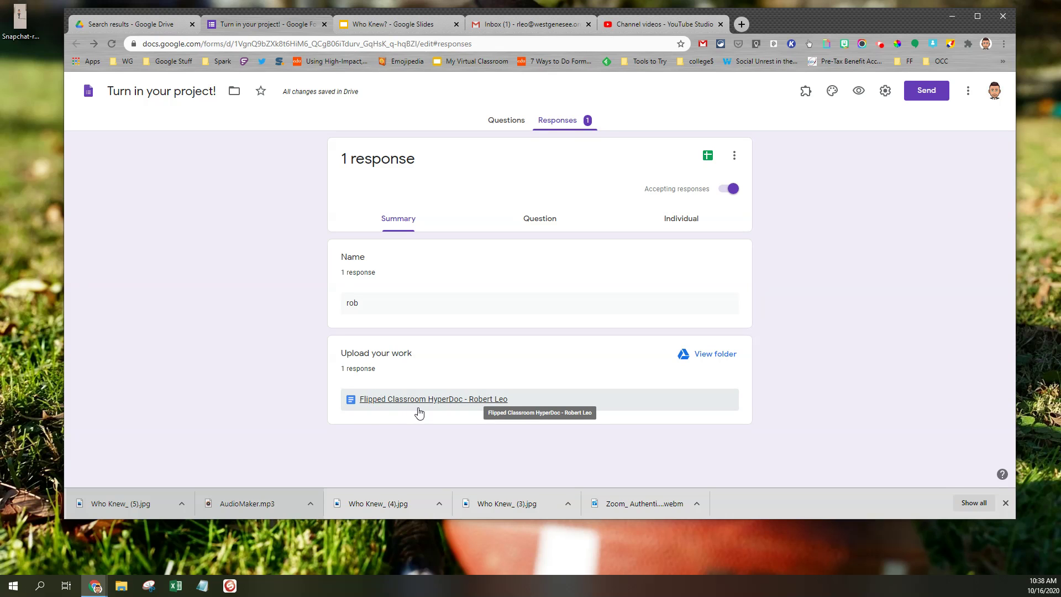
left_click(715, 354)
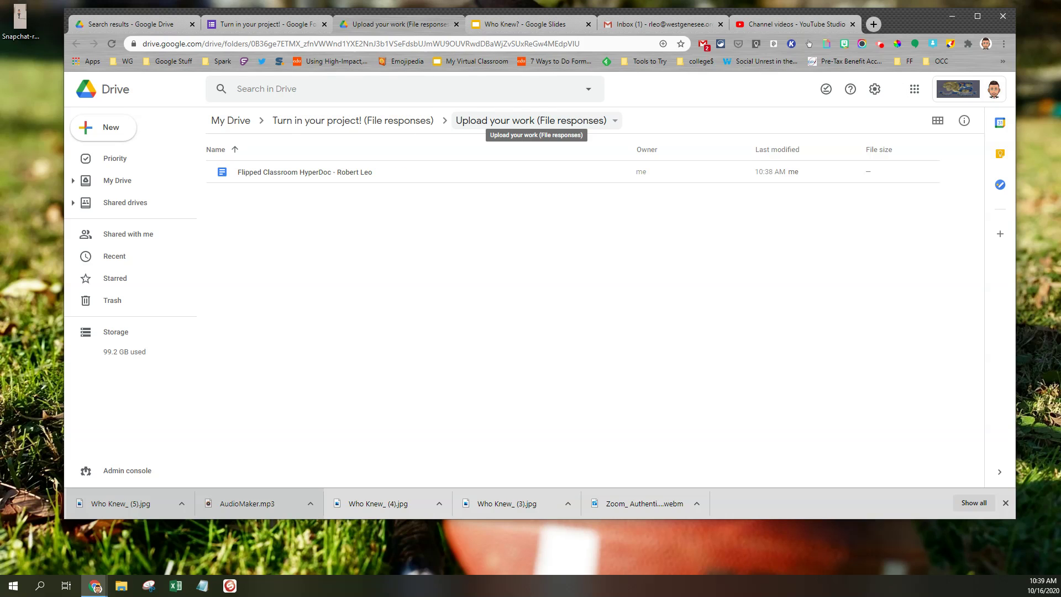
Go up through the form's file responses folder to My Drive and locate "Turn in your project! (File responses)"
left_click(413, 119)
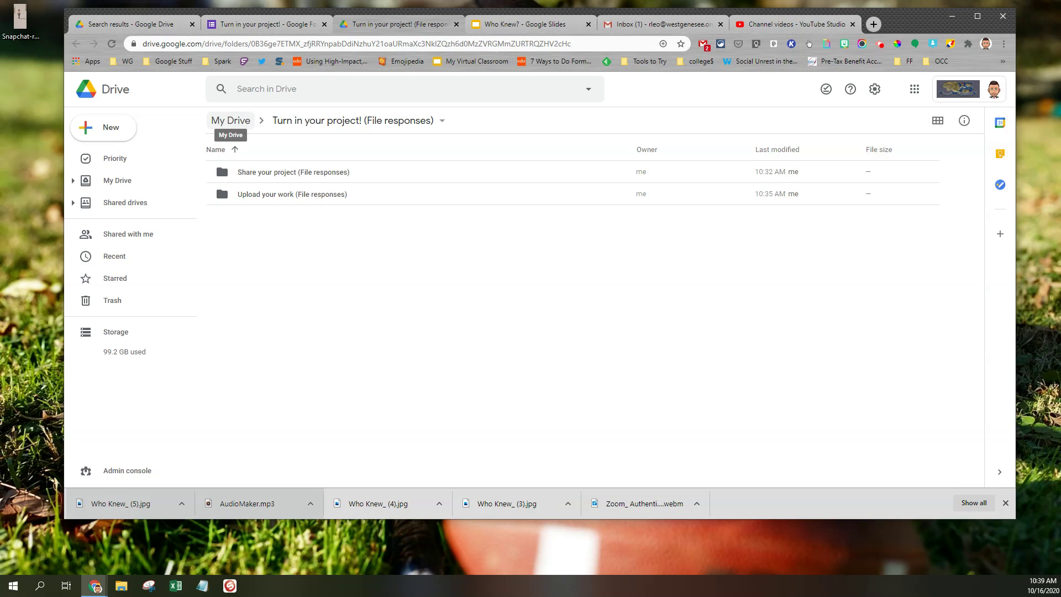
left_click(232, 121)
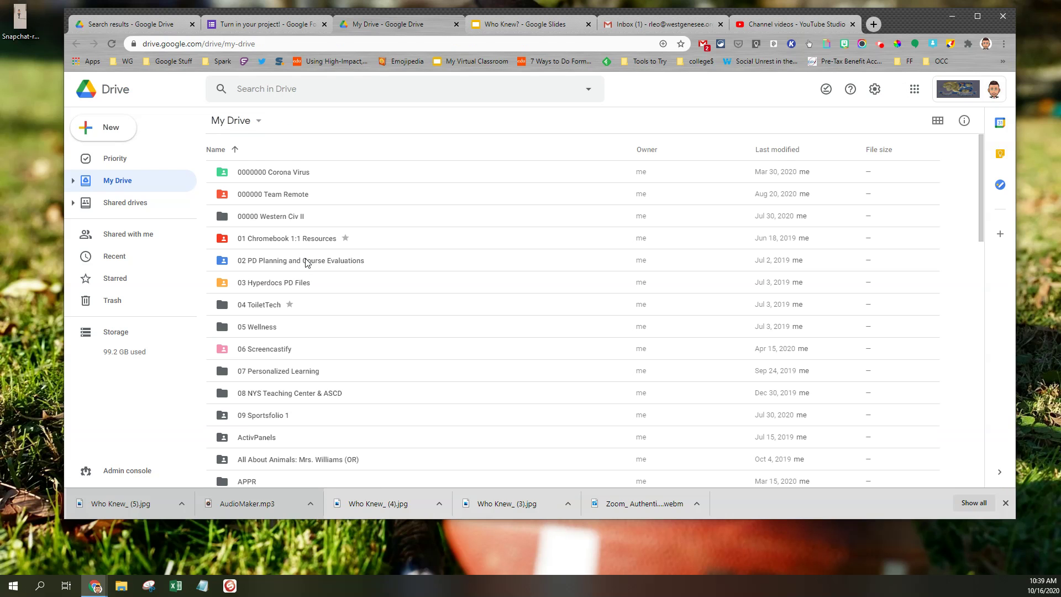
scroll(312, 315, "down", 4)
scroll(311, 314, "down", 7)
scroll(311, 314, "down", 2)
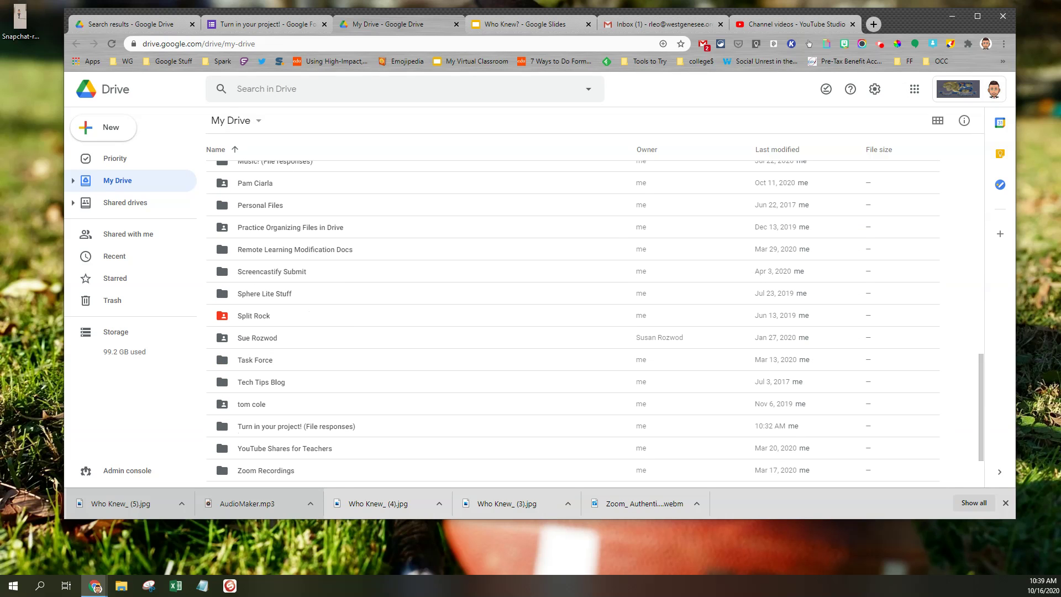